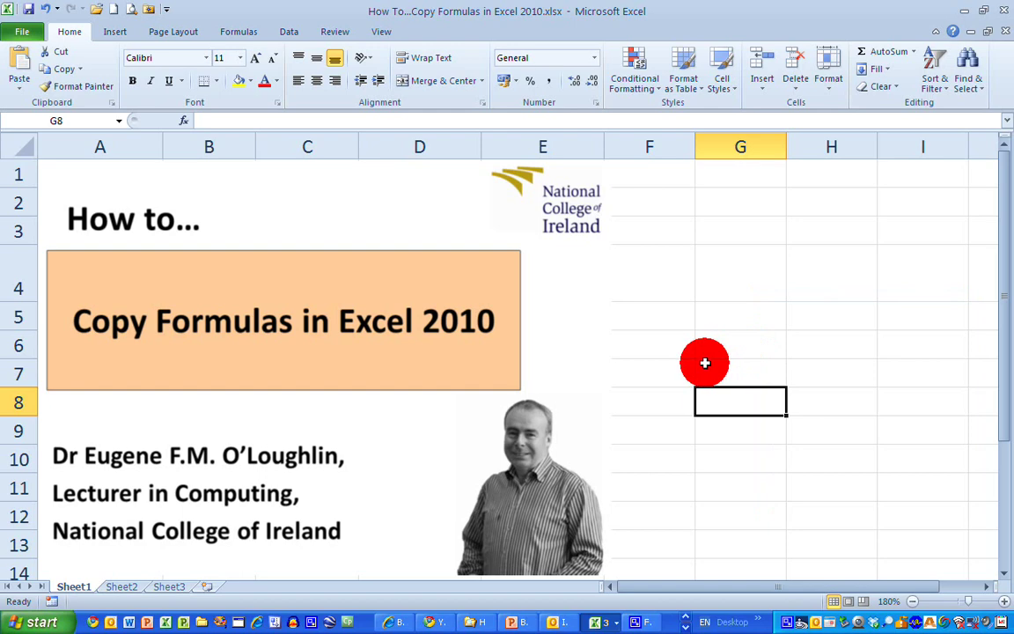
Select the large title picture above the sales table so it can be deleted.
left_click(574, 331)
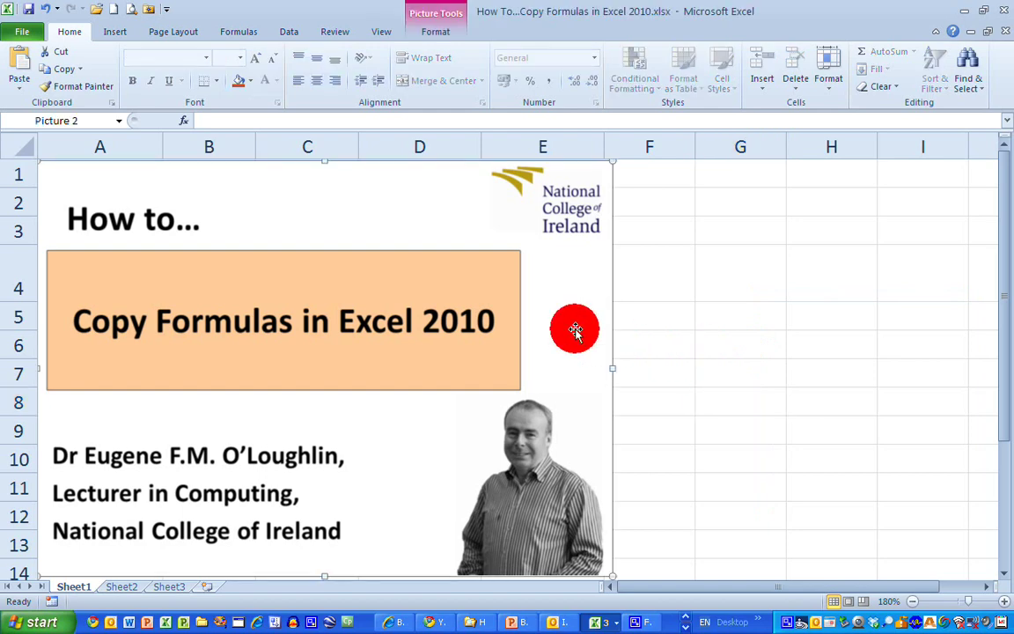
key("Delete")
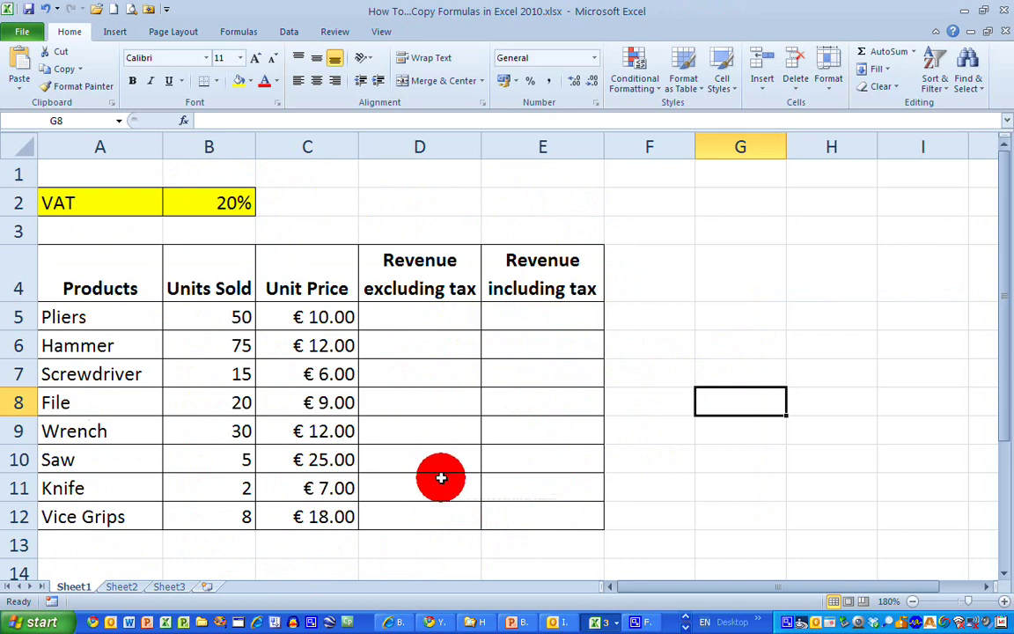
left_click(455, 318)
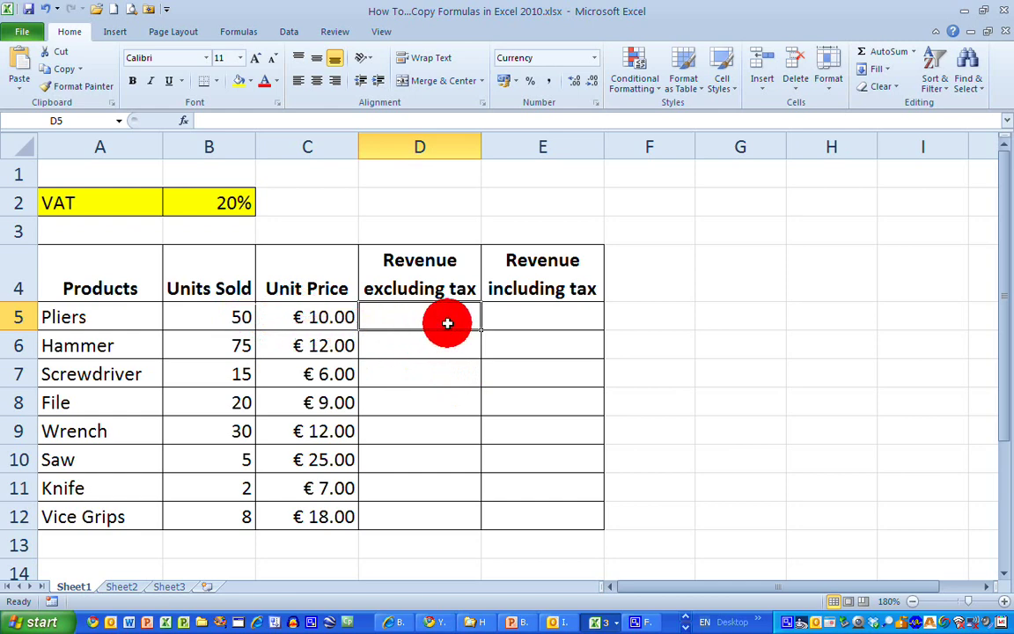
Enter =B5*C5 in D5 for the Pliers revenue excluding tax of € 500.00.
type("=")
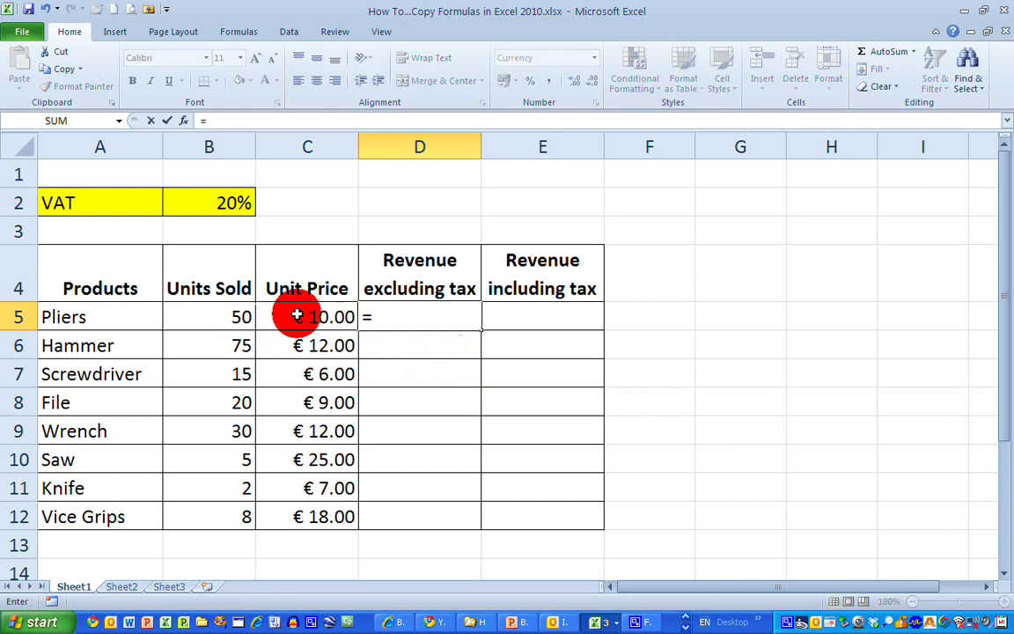
left_click(223, 320)
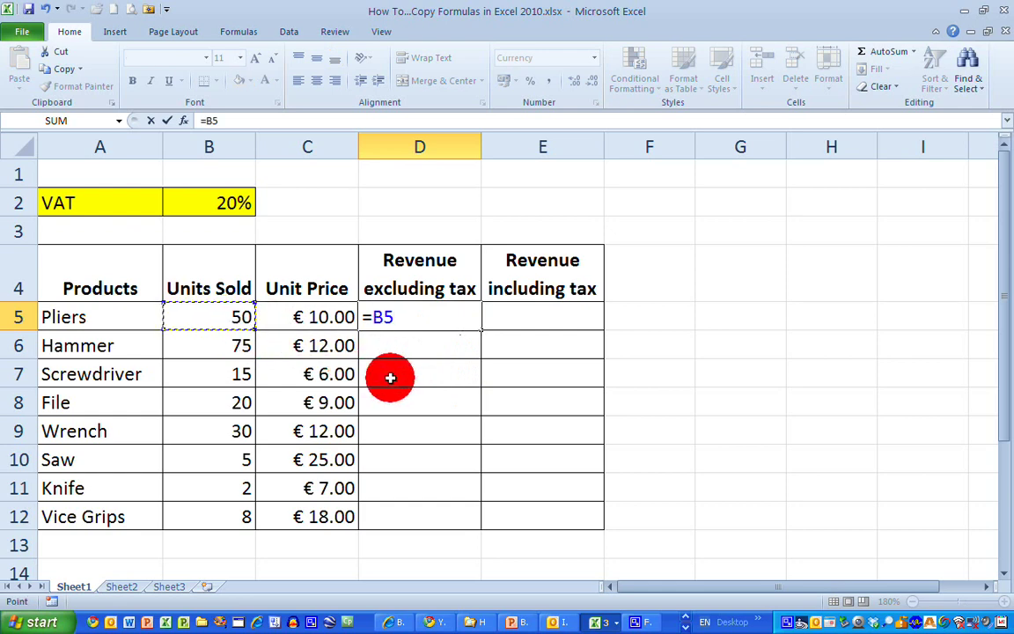
type("*")
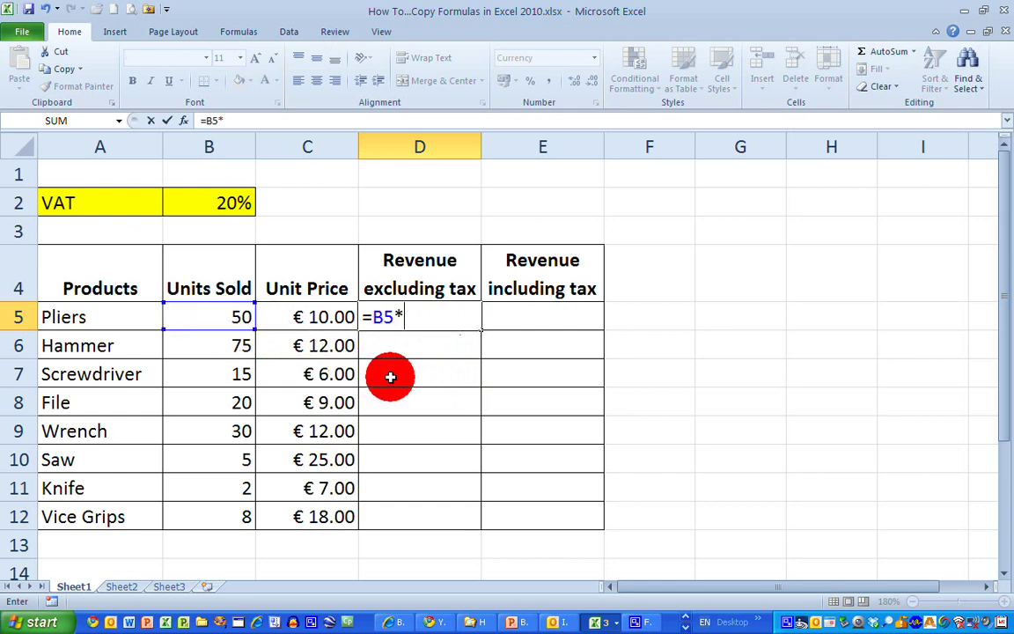
left_click(328, 317)
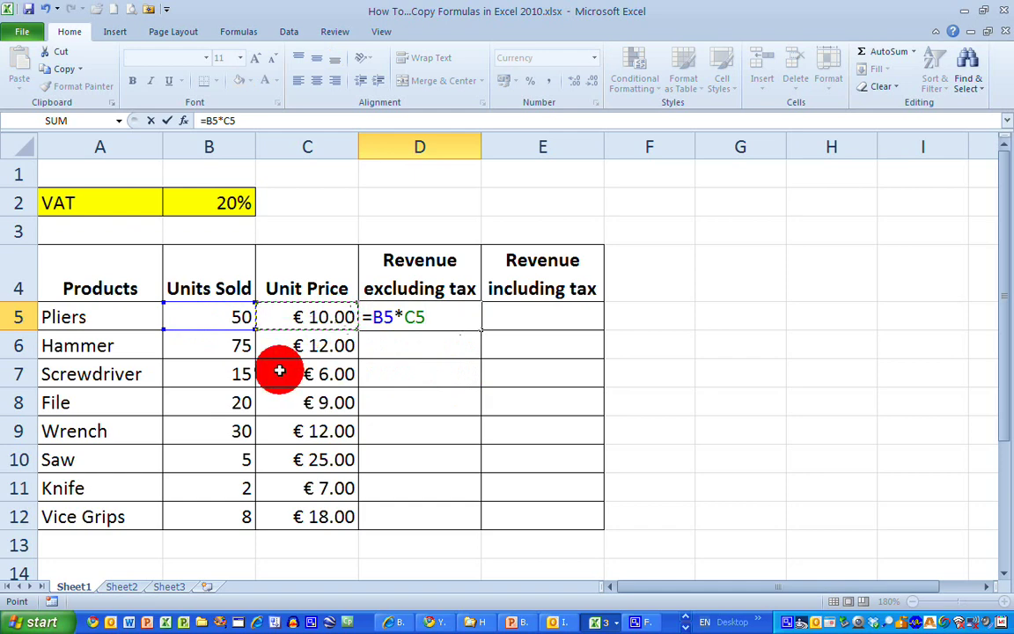
key("Return")
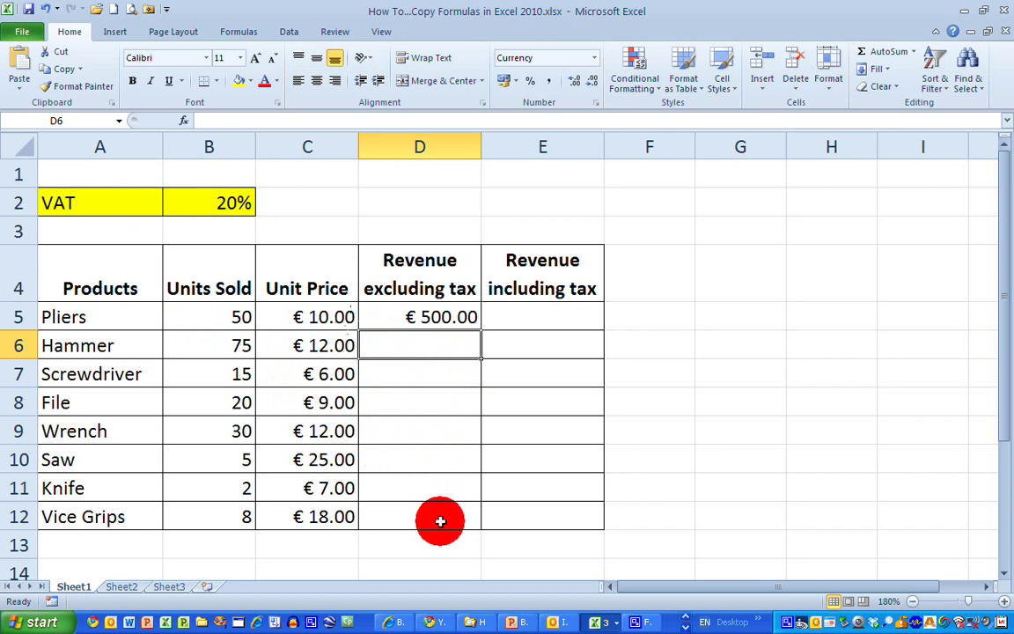
left_click(429, 319)
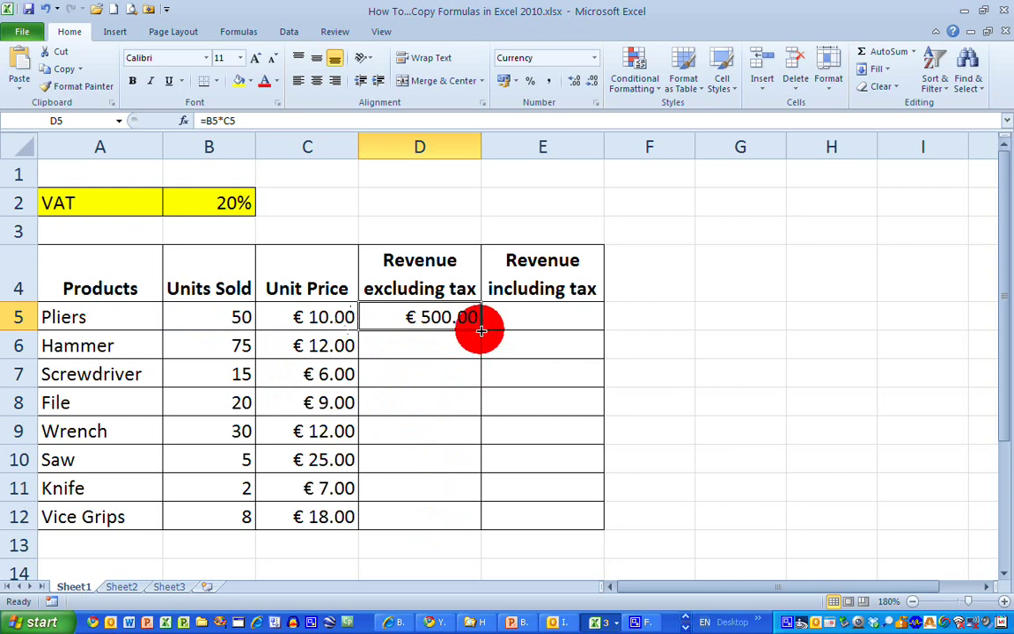
Fill the D5 formula down to D12, covering Hammer through Vice Grips.
left_click_drag(481, 331, 482, 522)
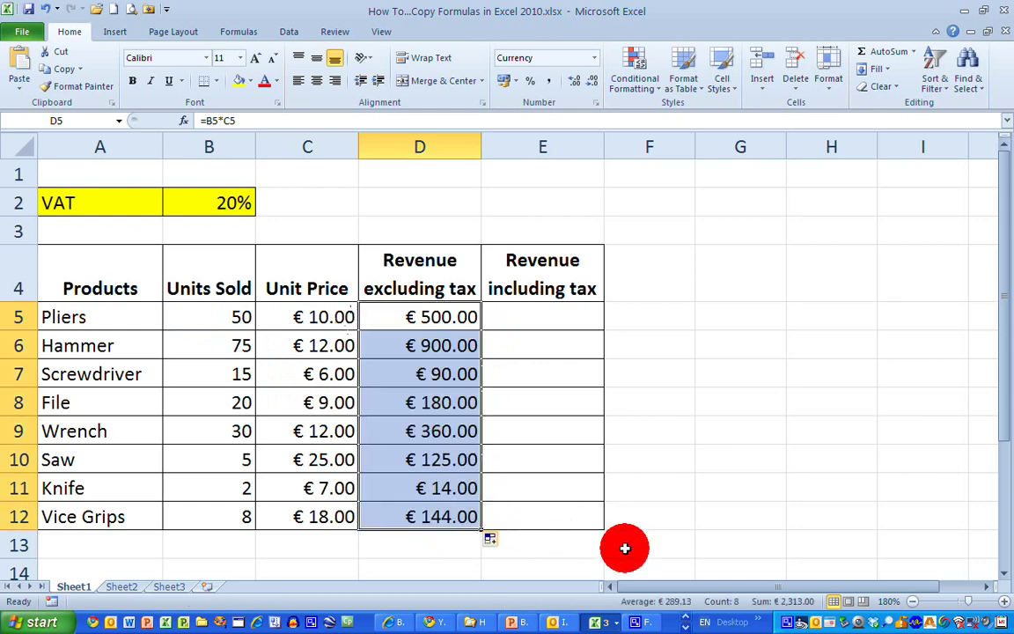
left_click(681, 546)
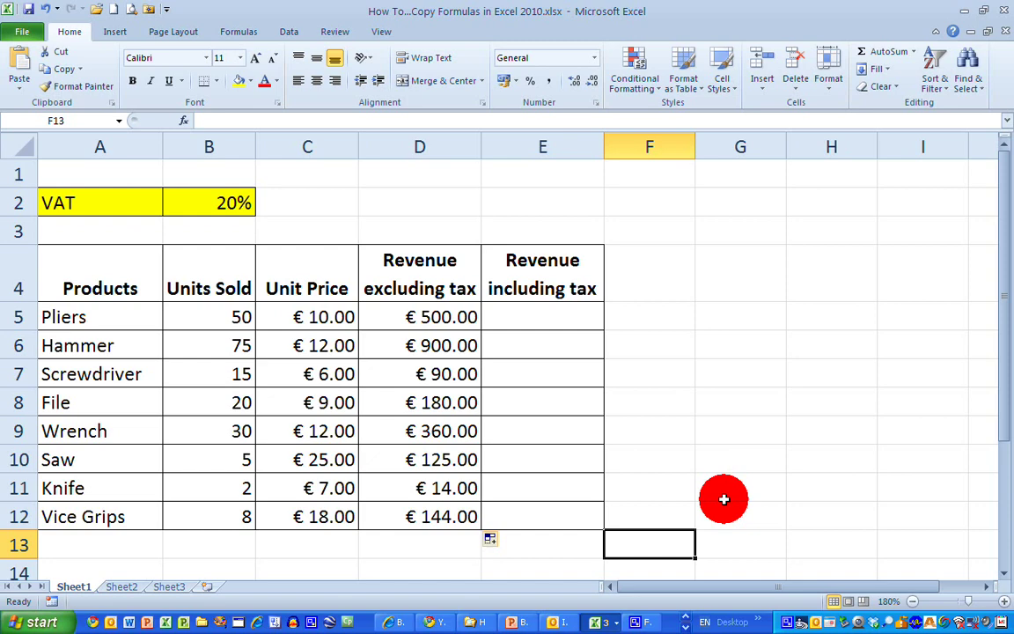
Enter =D5+(D5*B2) in E5 for the Pliers revenue including tax of € 600.00.
left_click(552, 315)
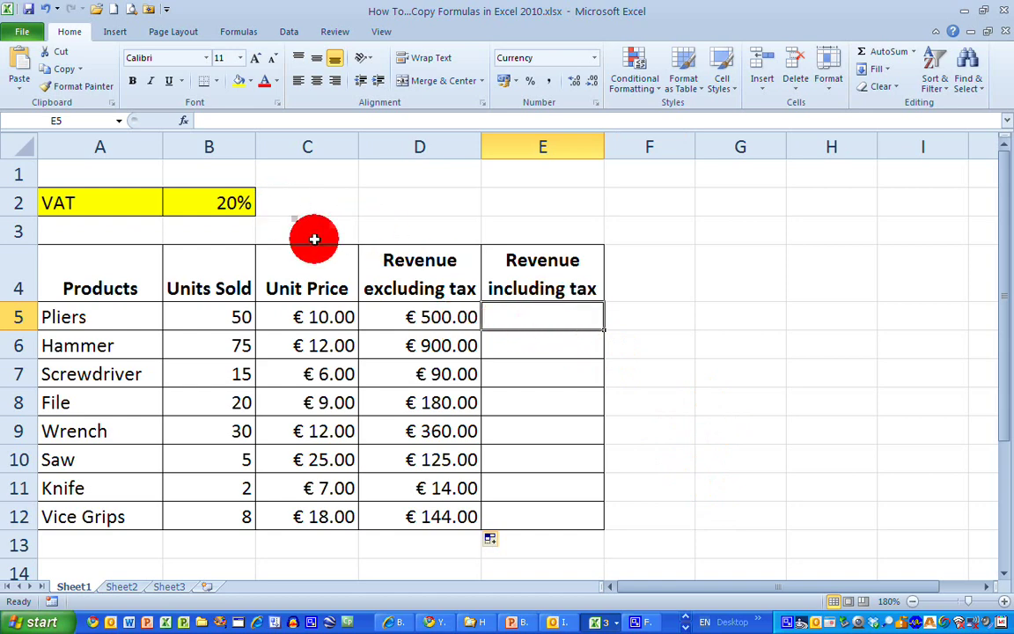
type("=")
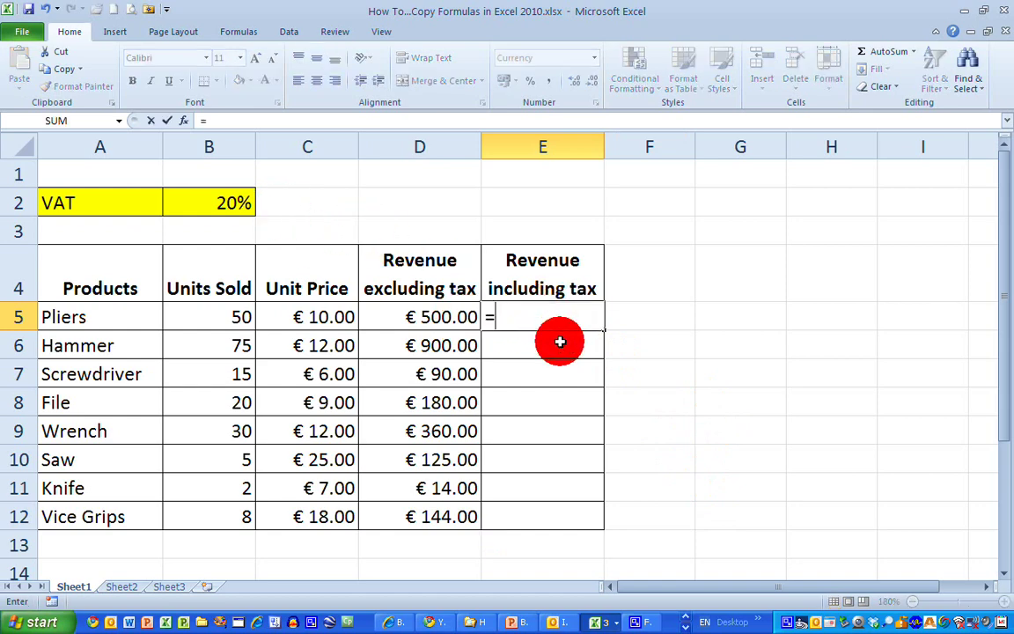
left_click(436, 318)
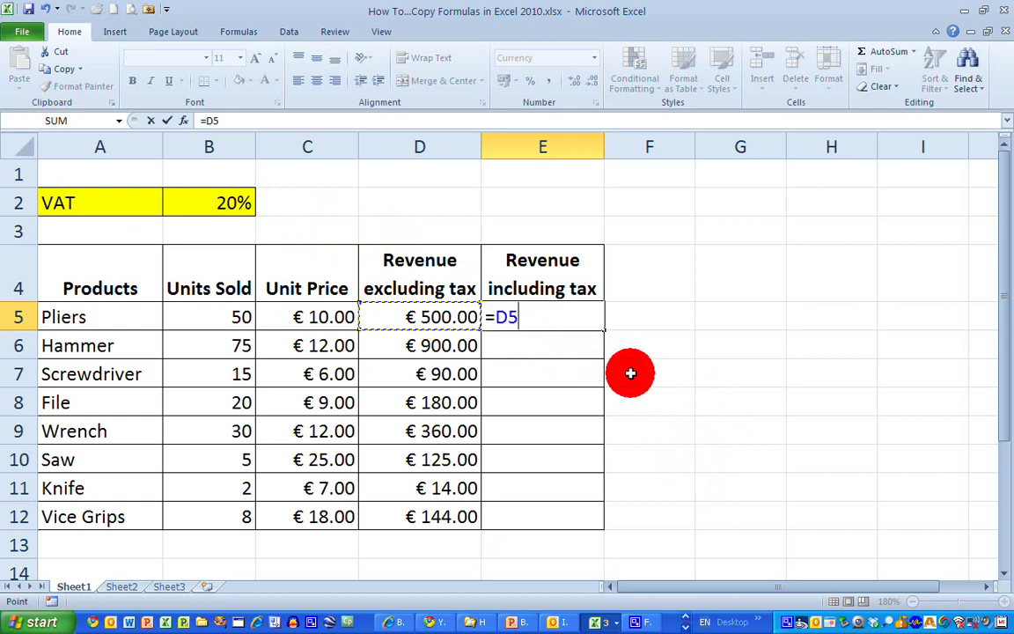
type("+")
type("(")
type("D5")
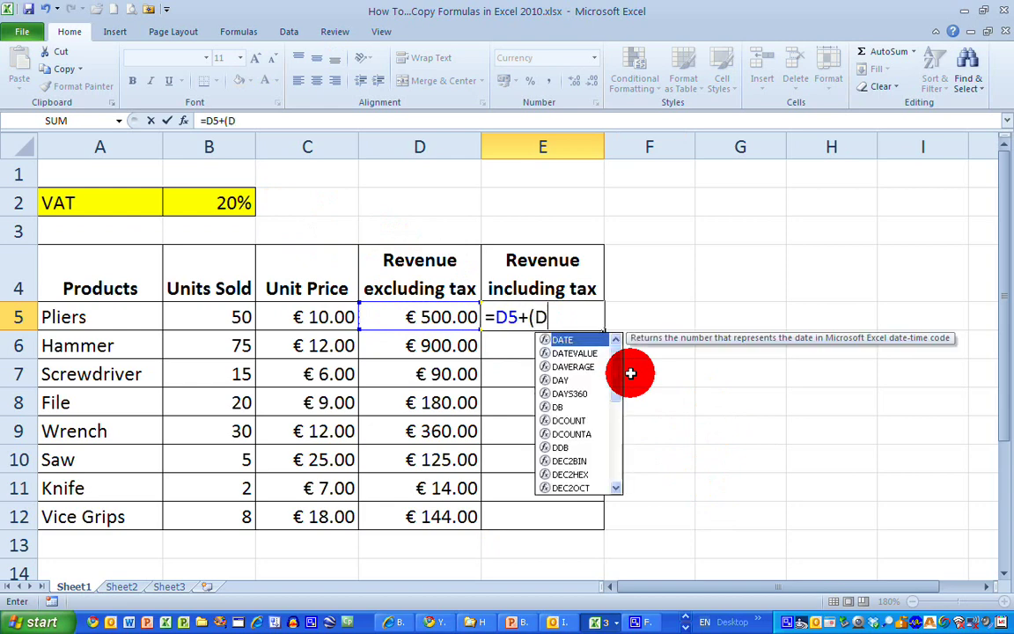
type("*")
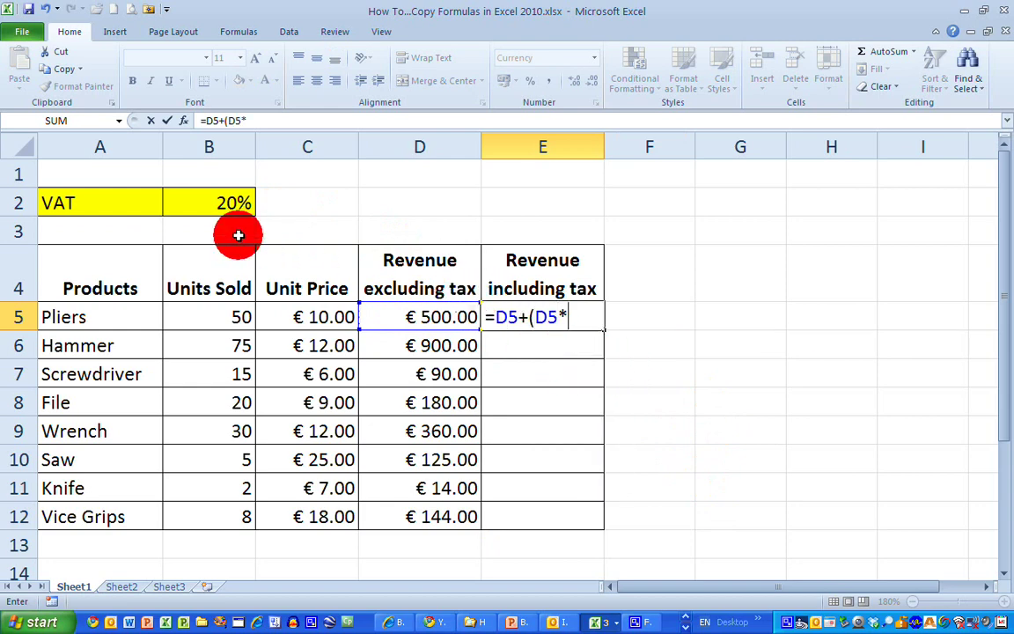
left_click(201, 205)
type(")")
key("Return")
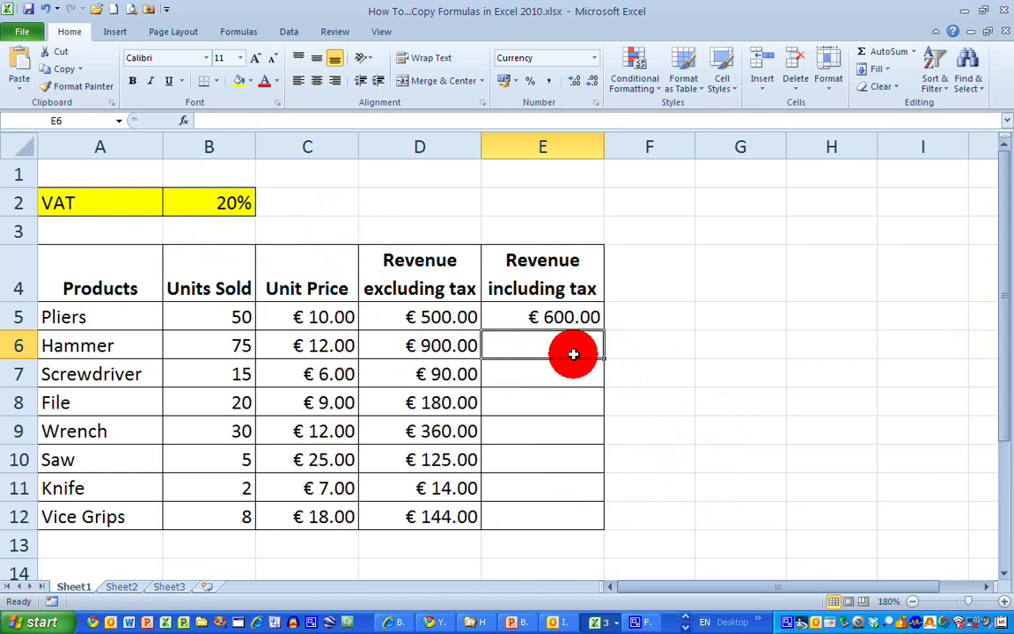
Fill the E5 formula down to E12, producing wrong results like #VALUE! for Screwdriver.
left_click(581, 321)
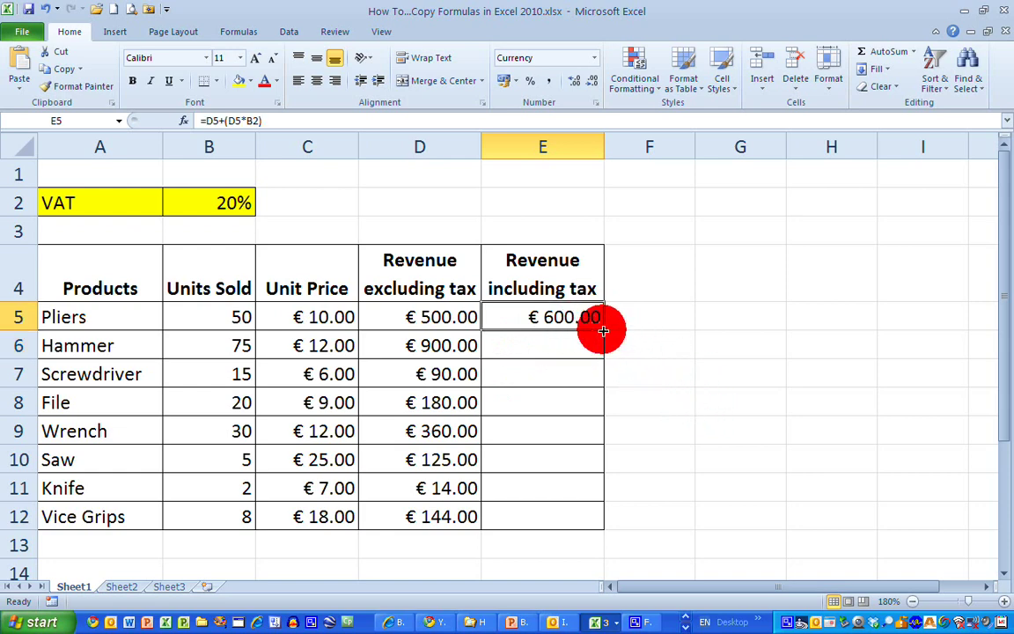
left_click_drag(603, 331, 595, 523)
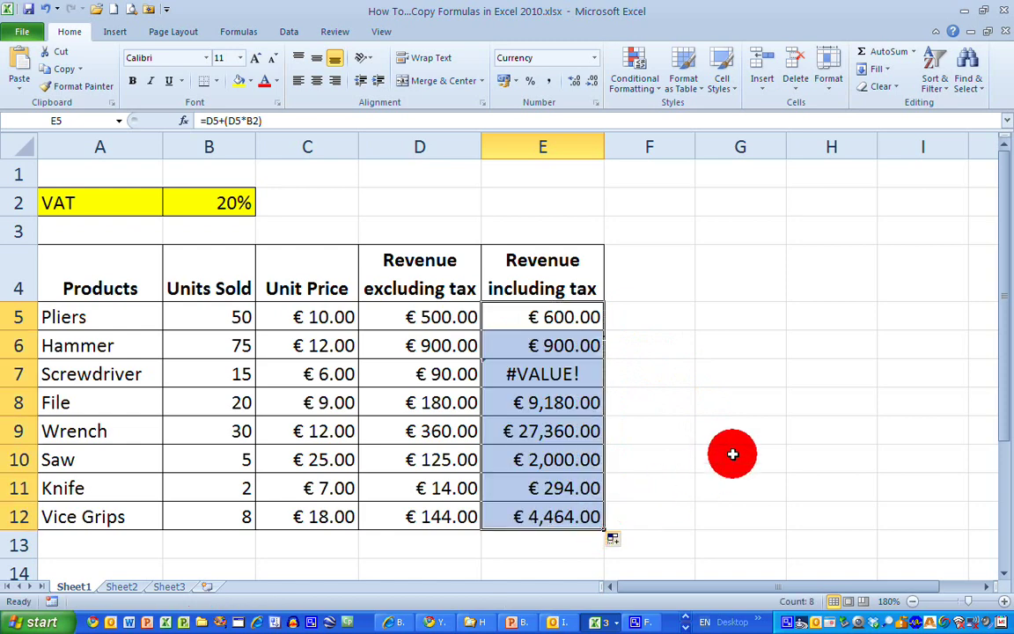
left_click(662, 519)
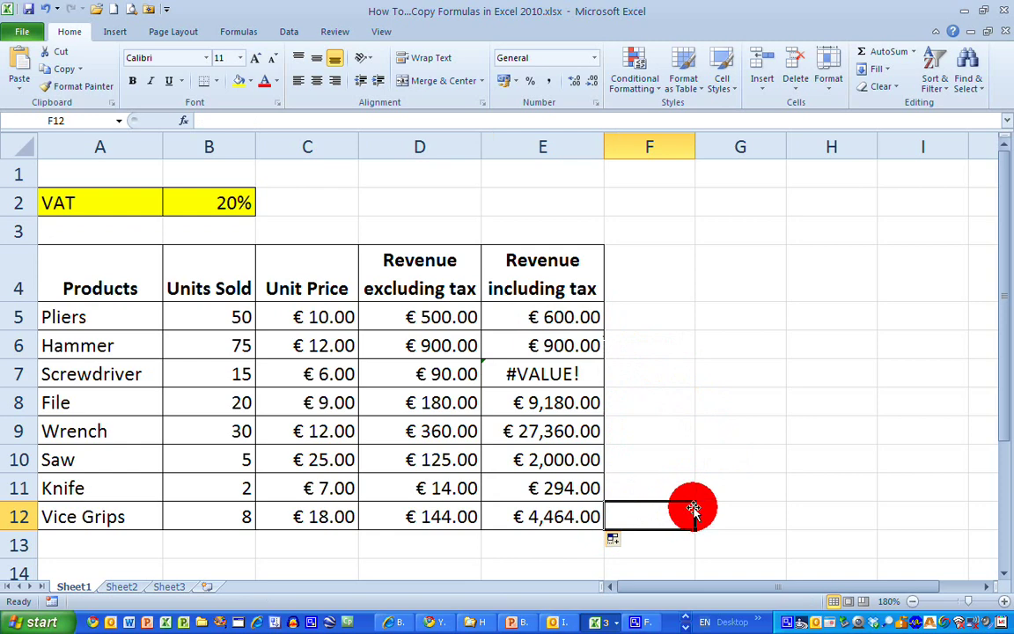
left_click(575, 346)
double_click(575, 346)
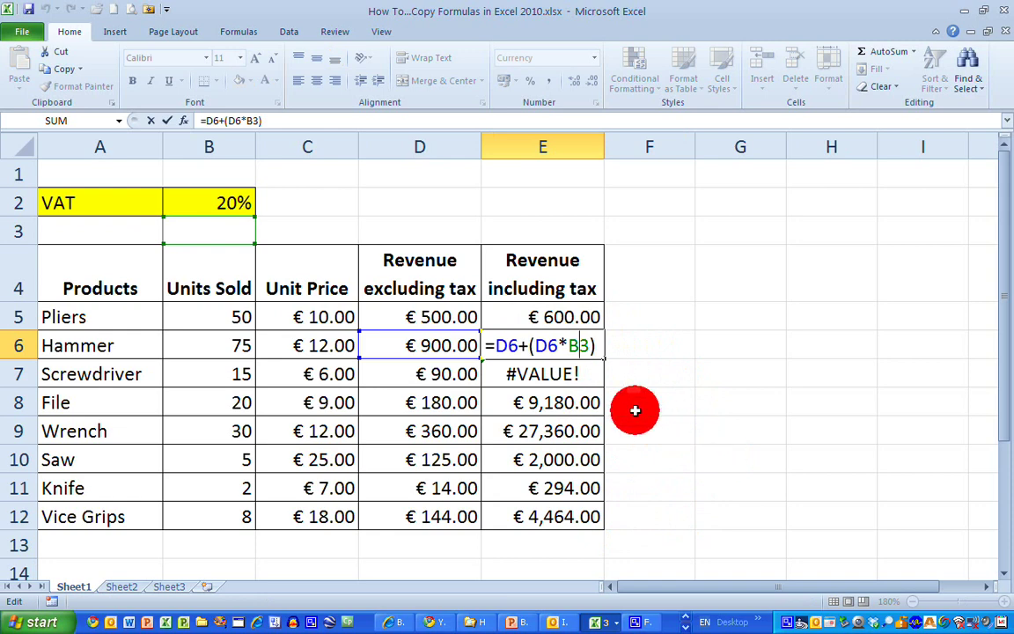
left_click(546, 373)
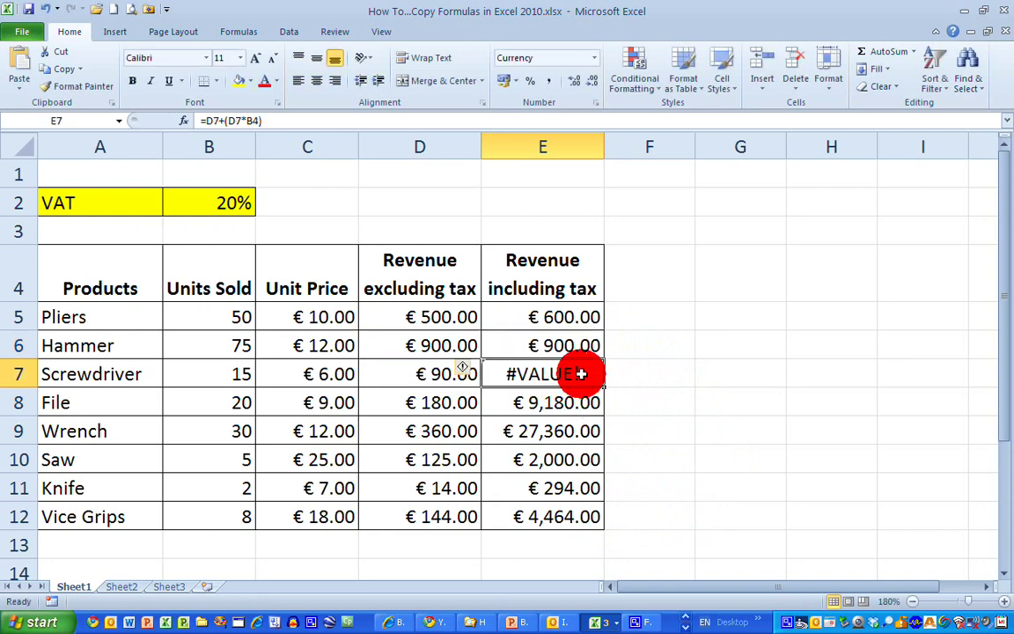
double_click(580, 374)
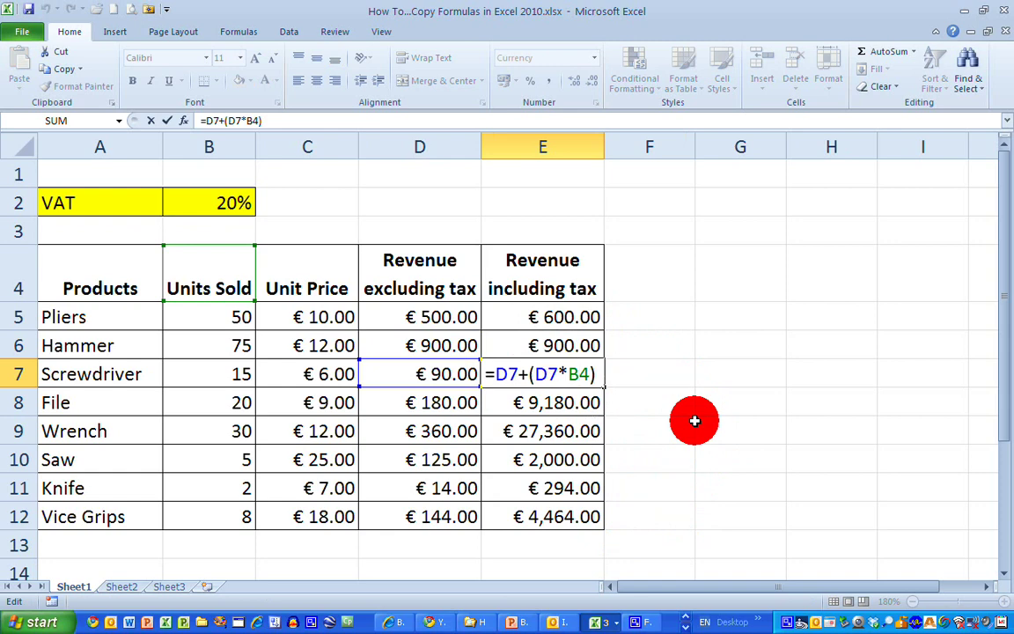
left_click(661, 511)
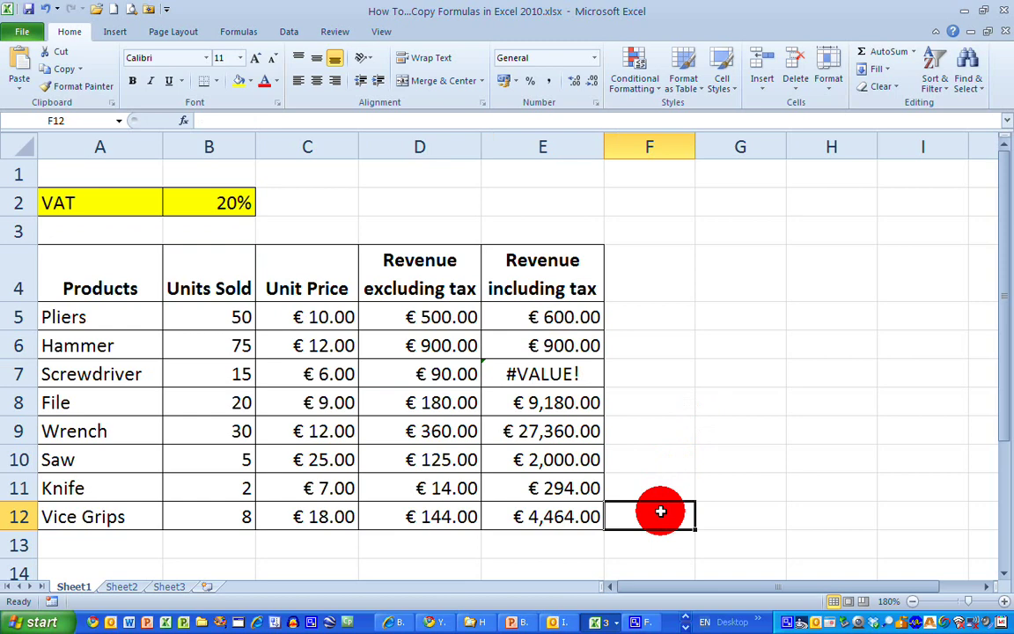
Undo the faulty fill and change E5's formula to =D5+(D5*$B$2).
key("ctrl+z")
key("ctrl+z")
key("ctrl+z")
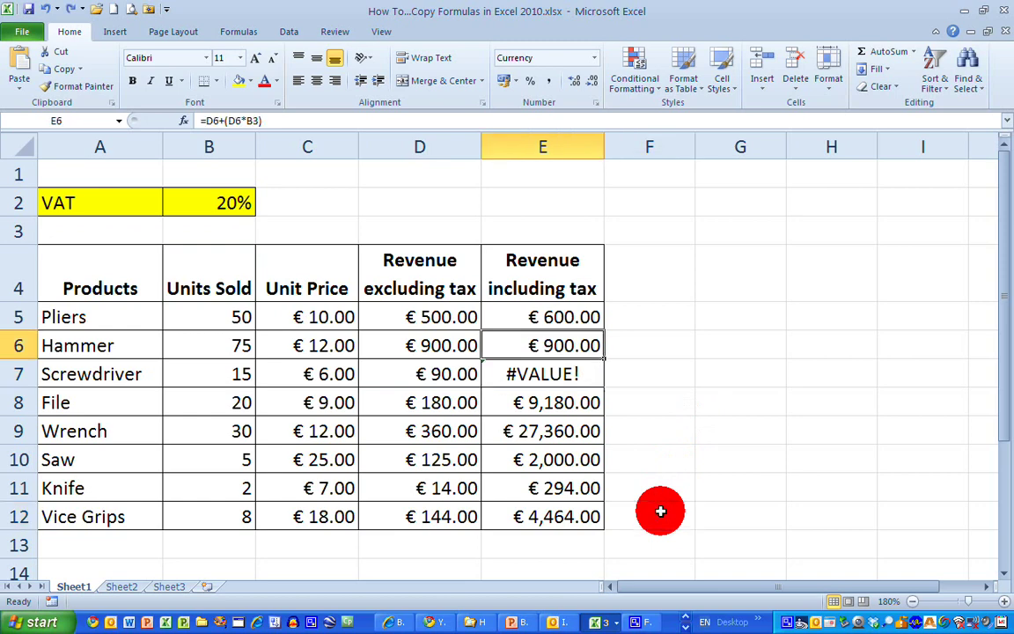
double_click(564, 317)
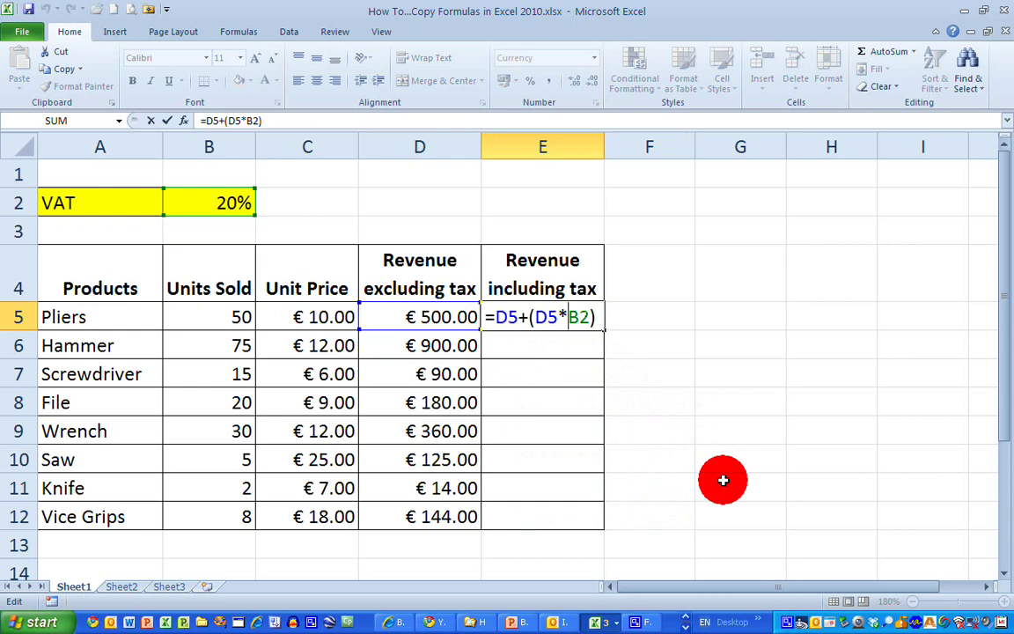
type("$B$")
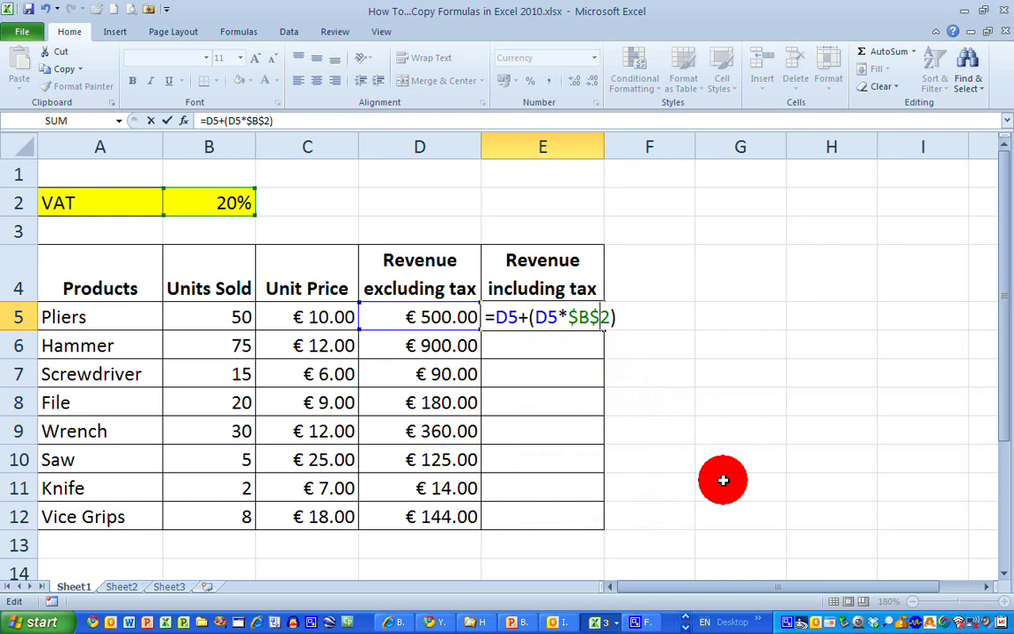
key("Return")
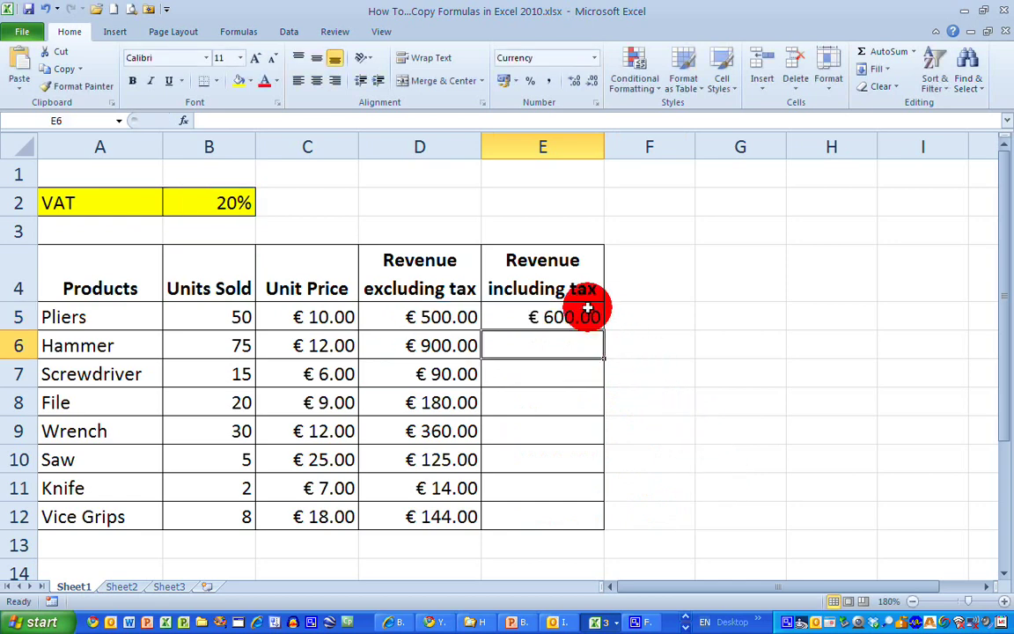
left_click(504, 315)
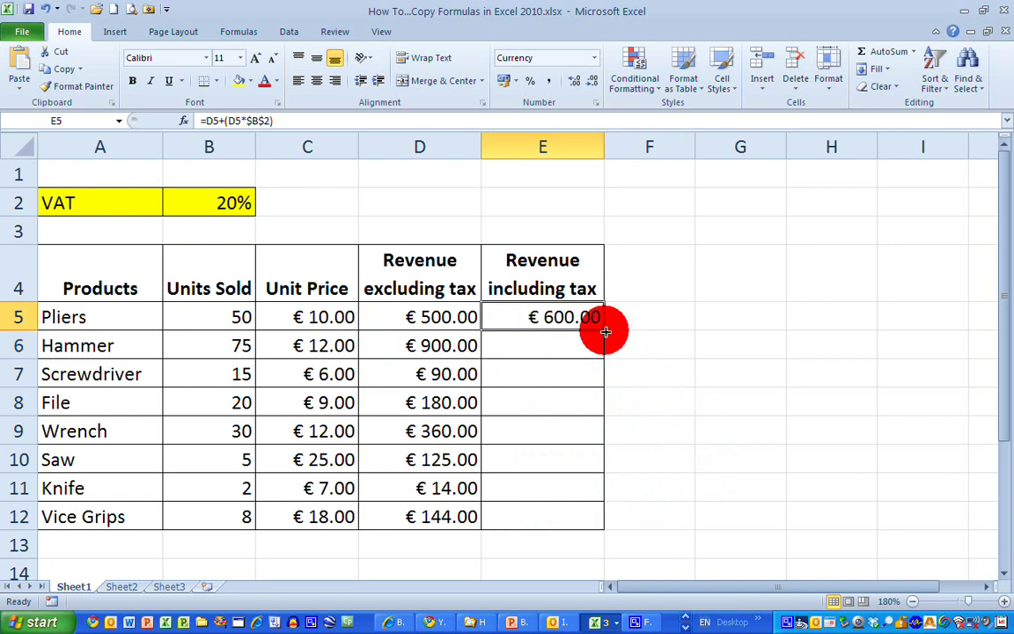
Fill the corrected E5 formula down to E12 and confirm E12 still references $B$2.
left_click_drag(606, 331, 600, 521)
left_click(670, 518)
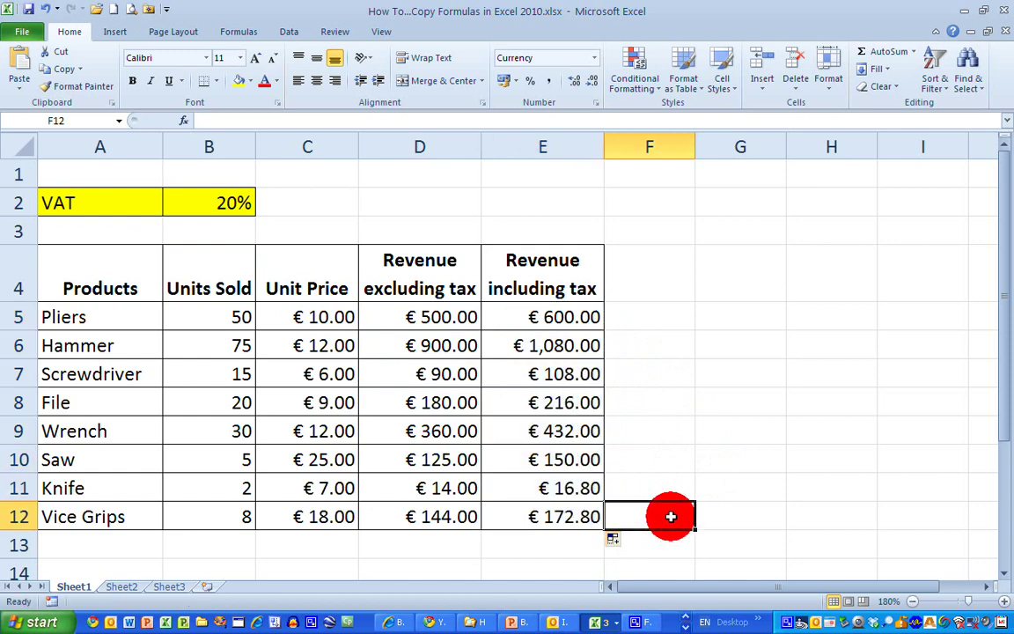
left_click(556, 516)
double_click(557, 515)
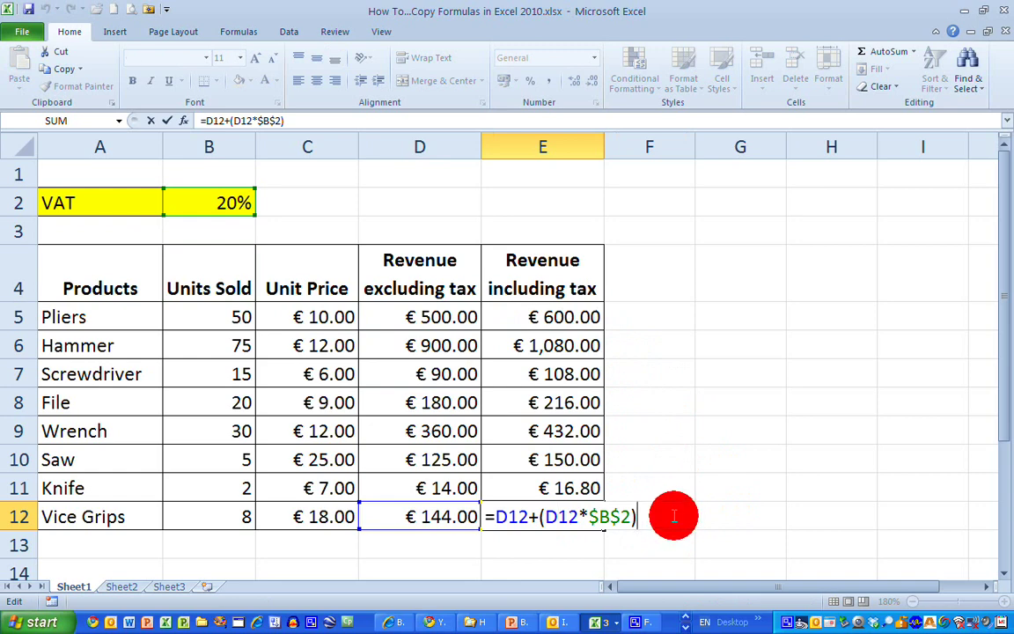
key("ctrl+Return")
Undo that fill and refill E6:E12 by double-clicking E5's fill handle.
key("ctrl+z")
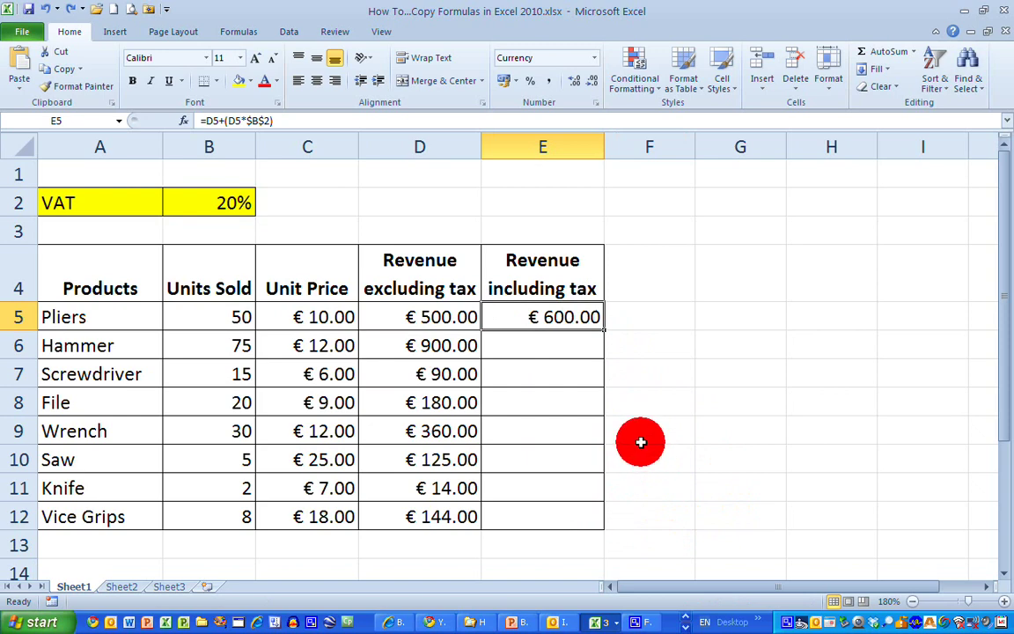
double_click(604, 331)
left_click(650, 518)
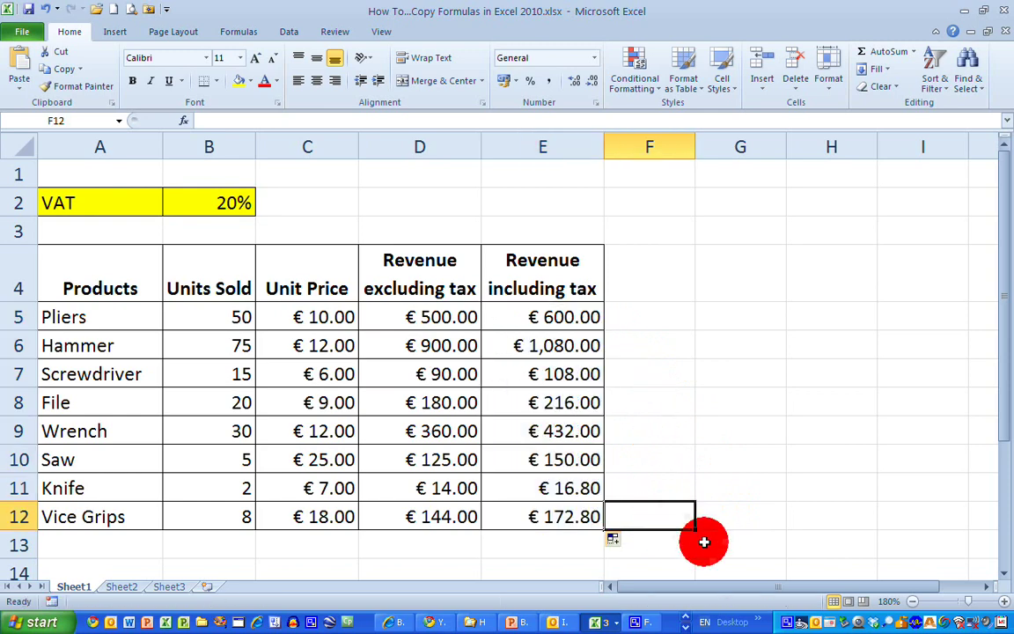